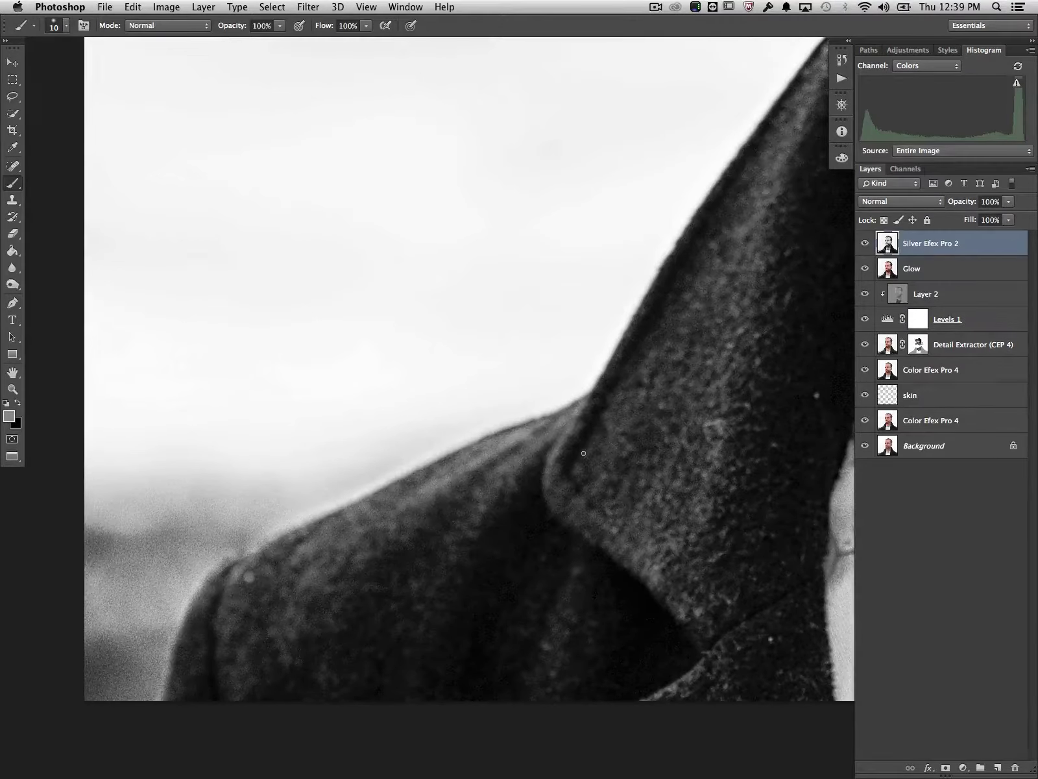
Lasso the haloed top edge of the coat's shoulder, copy it to a new layer and view that strip in isolation
key(l)
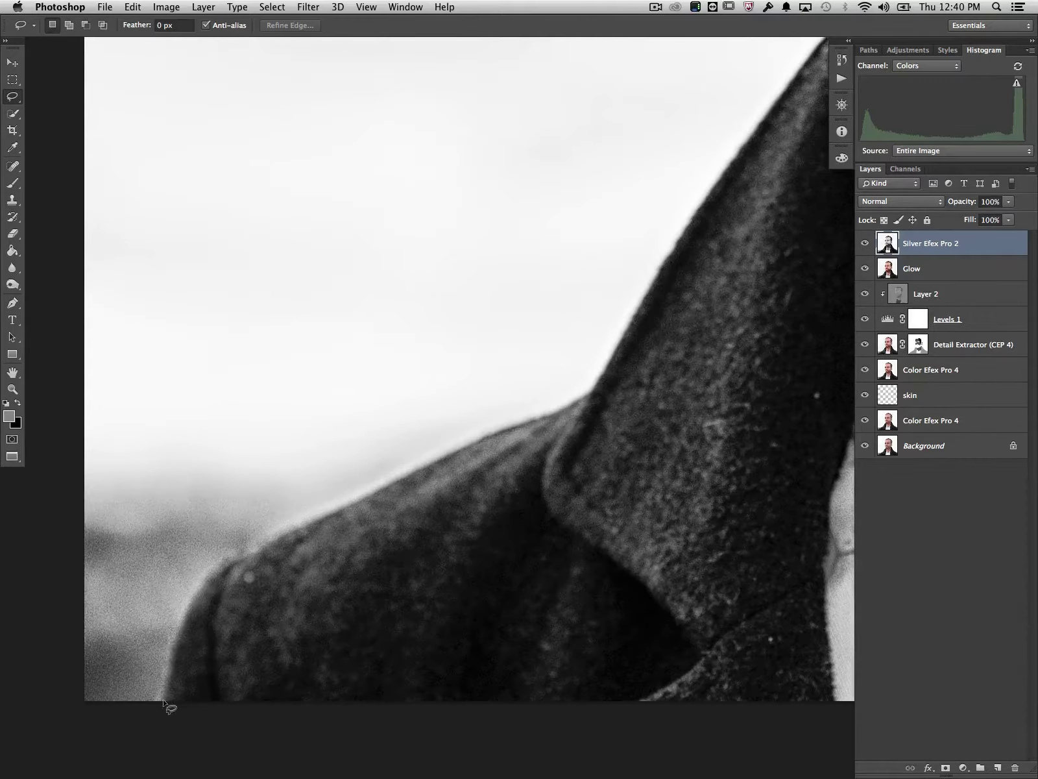
mouse_move(228, 542)
mouse_down()
mouse_move(244, 571)
mouse_move(261, 569)
mouse_move(412, 481)
mouse_move(594, 400)
mouse_up()
mouse_move(593, 400)
mouse_down()
mouse_move(589, 371)
mouse_move(453, 416)
mouse_move(251, 507)
mouse_move(227, 538)
mouse_up()
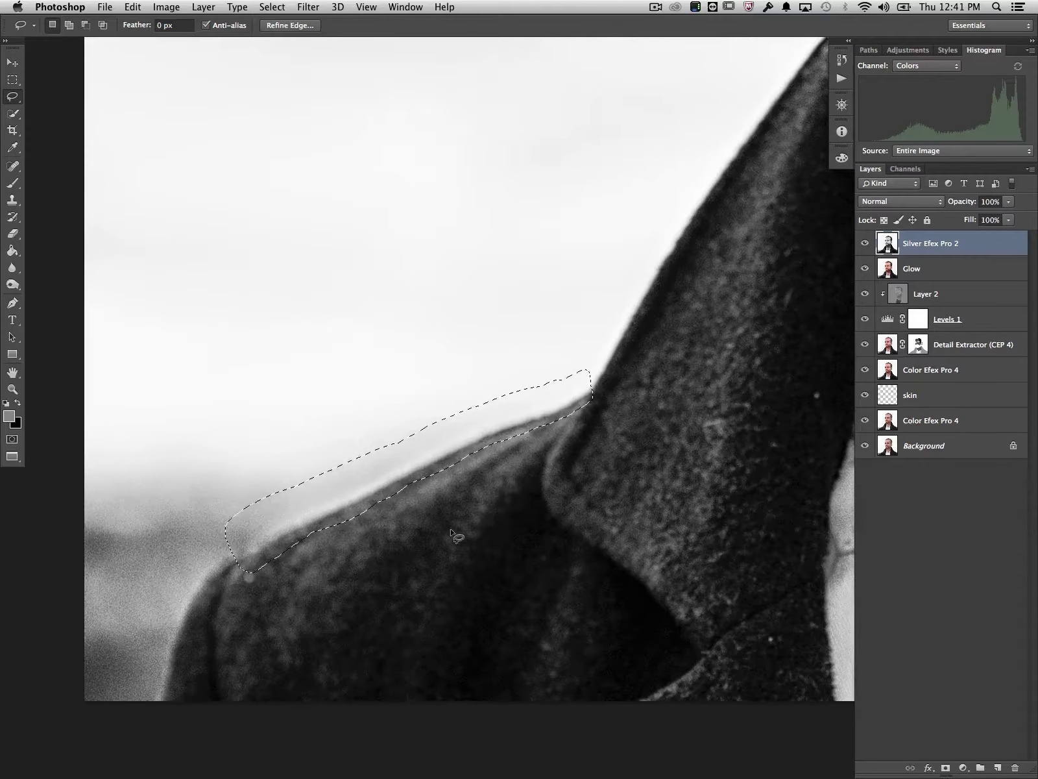
key(super+j)
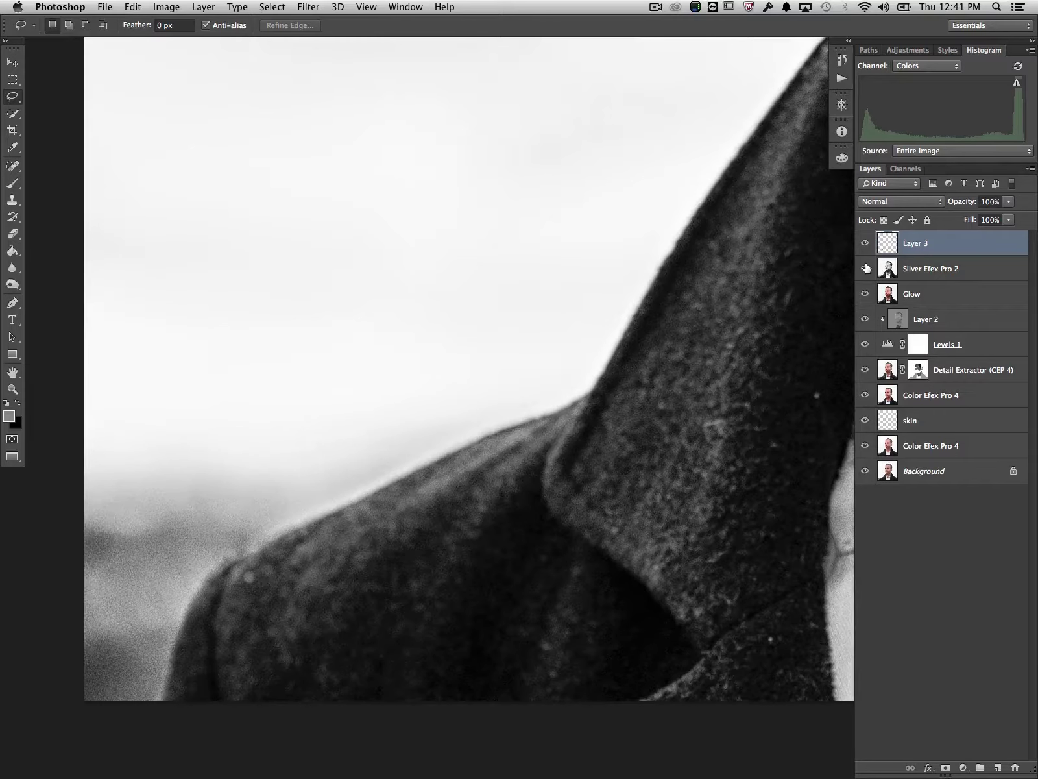
mouse_move(866, 269)
mouse_down()
mouse_move(876, 453)
mouse_move(866, 472)
mouse_up()
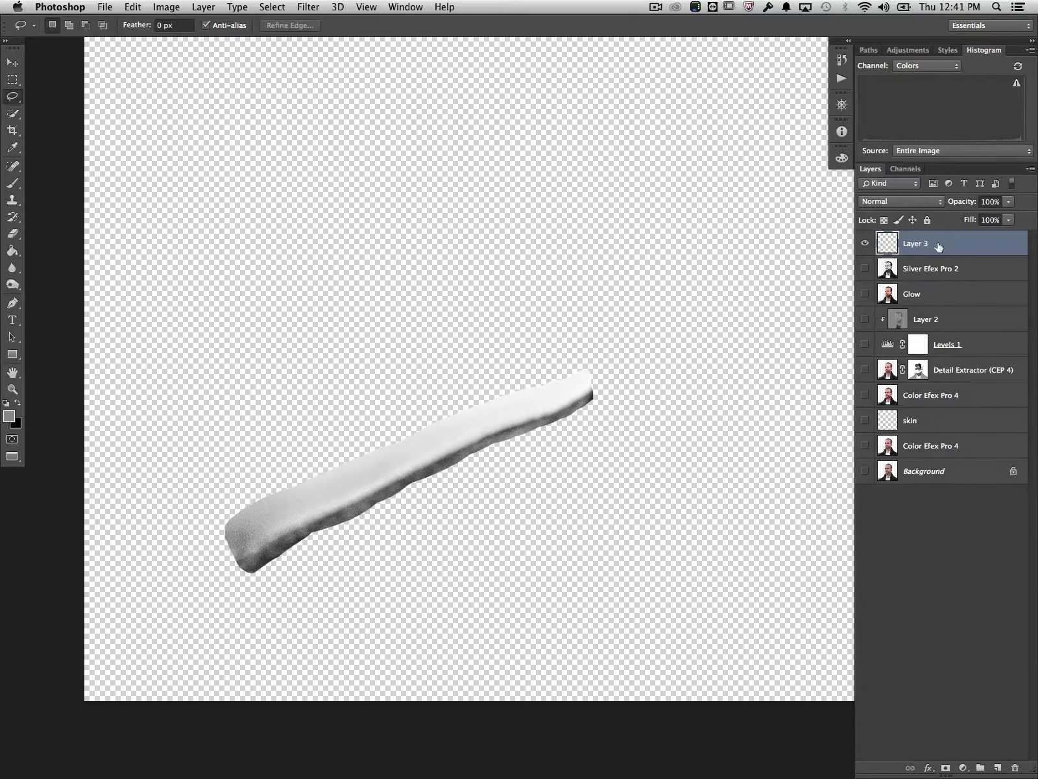
drag(865, 268, 866, 472)
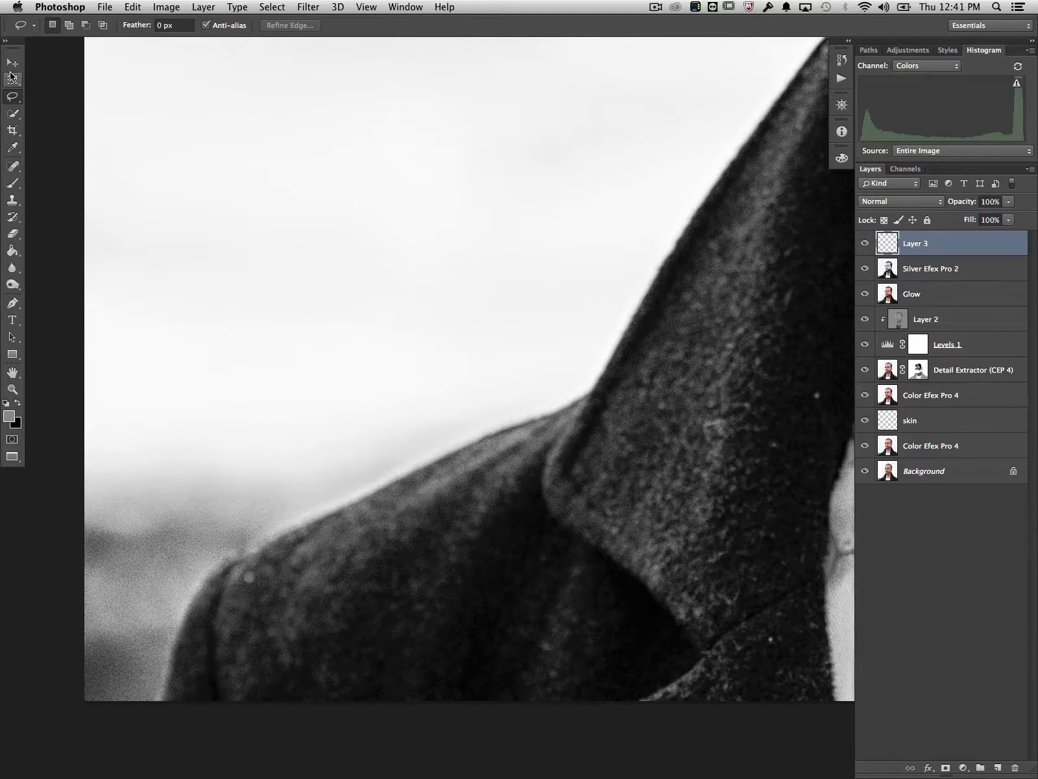
Set the copied shoulder strip's blend mode to Darker Color and nudge the strip over the bright halo
key(v)
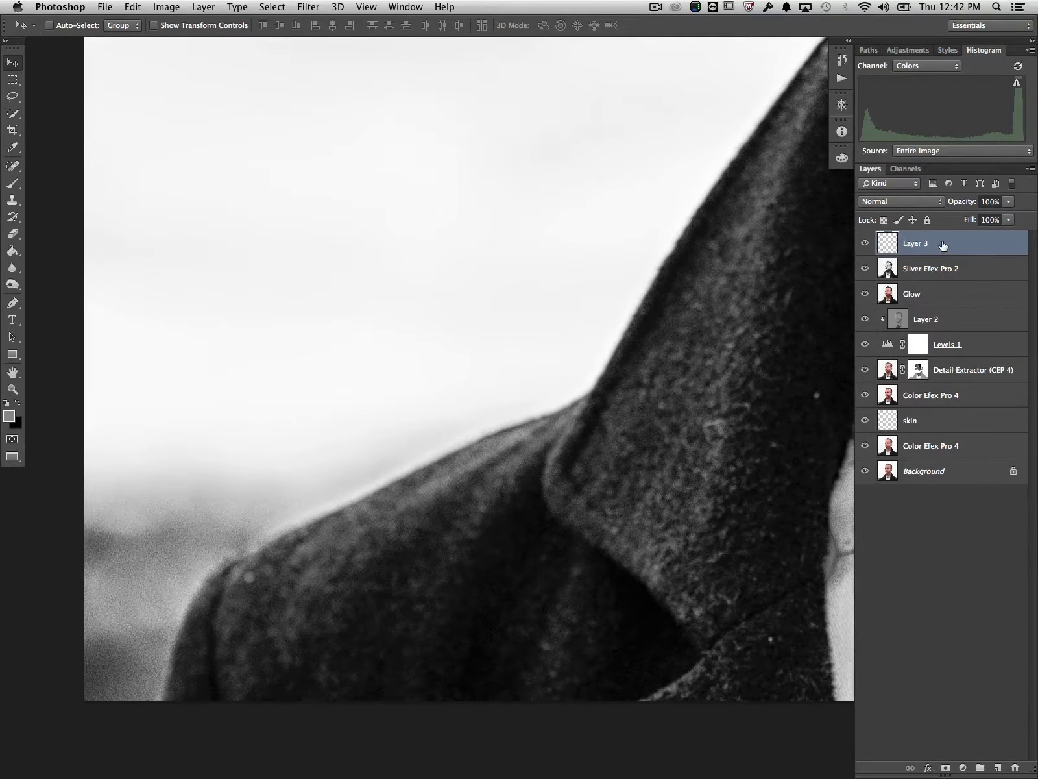
click(911, 202)
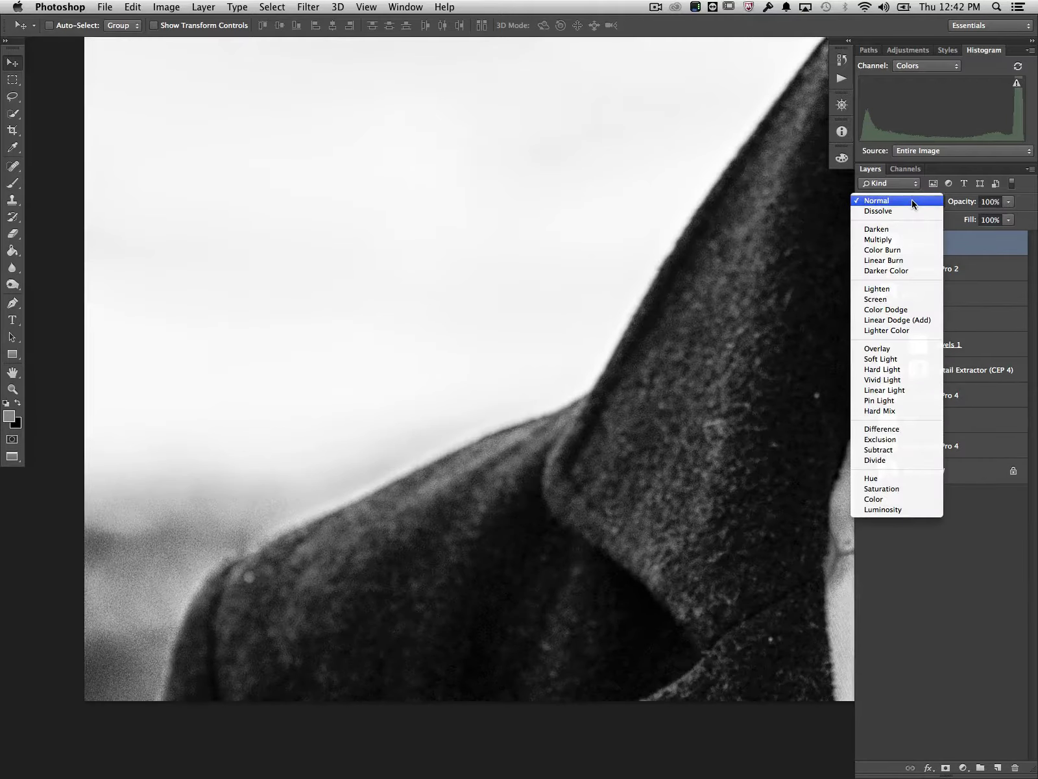
click(893, 271)
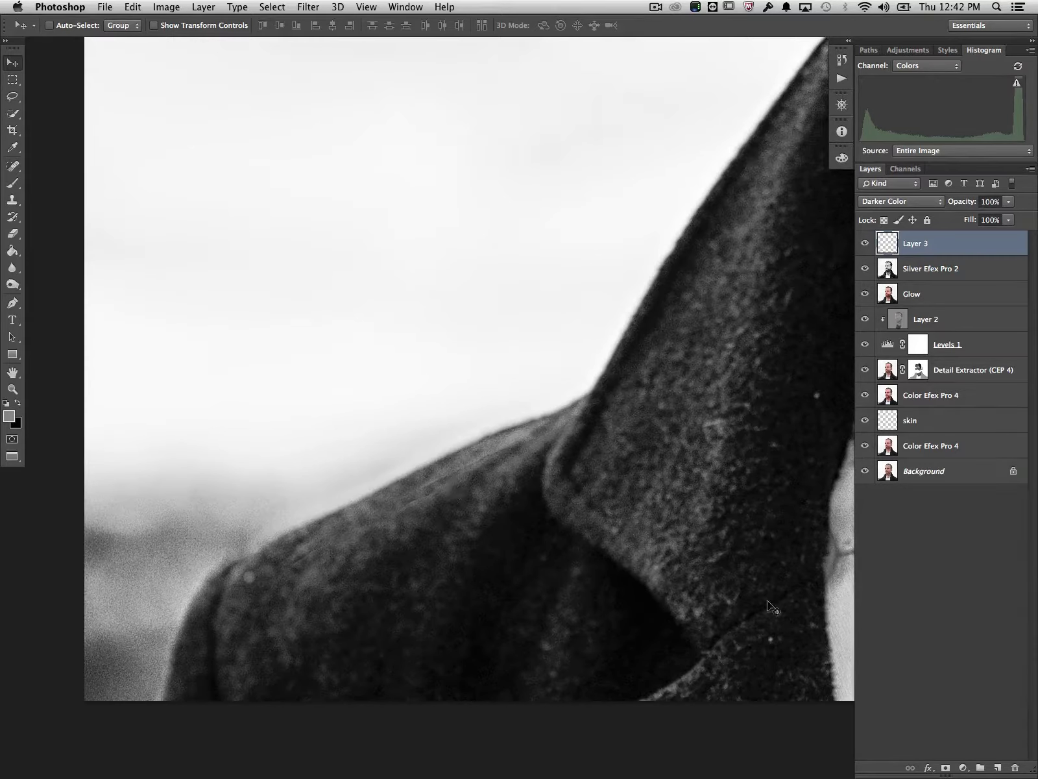
Add a mask to the shoulder strip layer and paint black with a size 50 brush over its visible lower edge on the coat
click(945, 770)
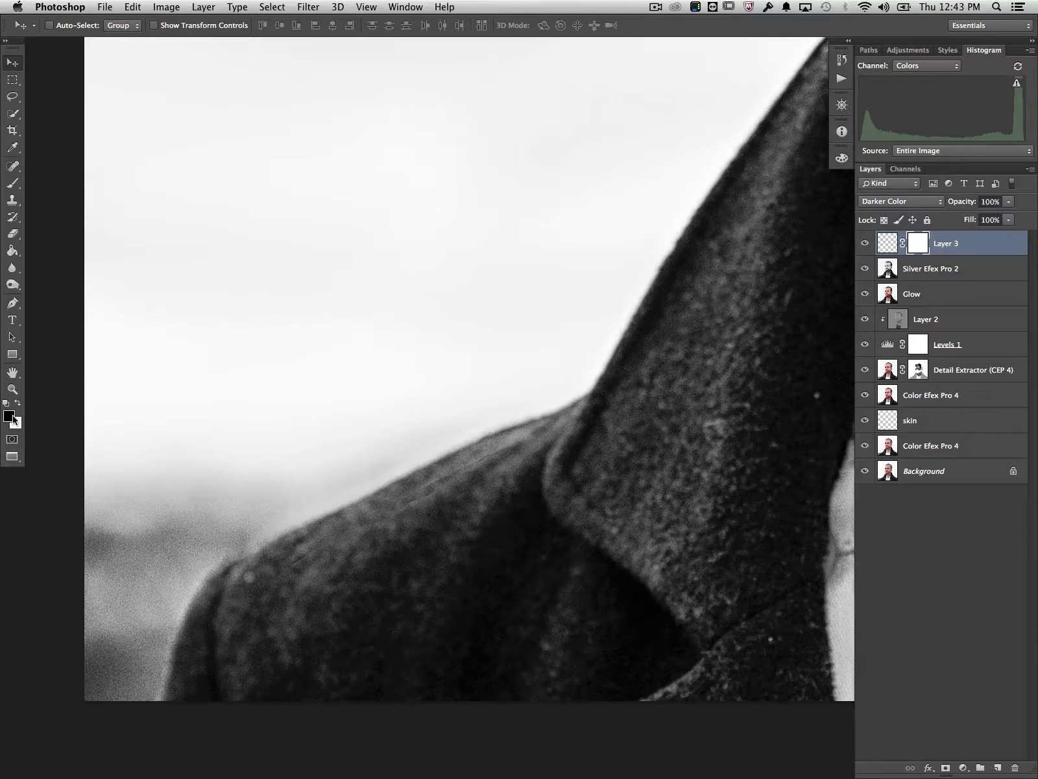
key(b)
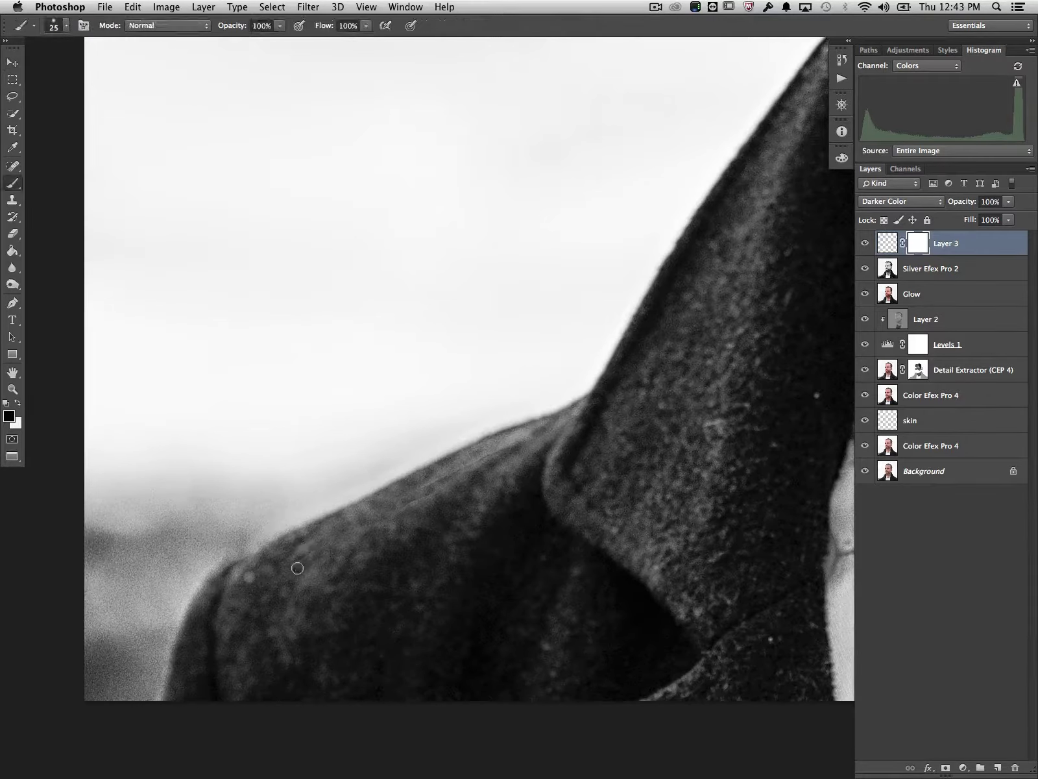
key(bracketright)
drag(416, 497, 543, 430)
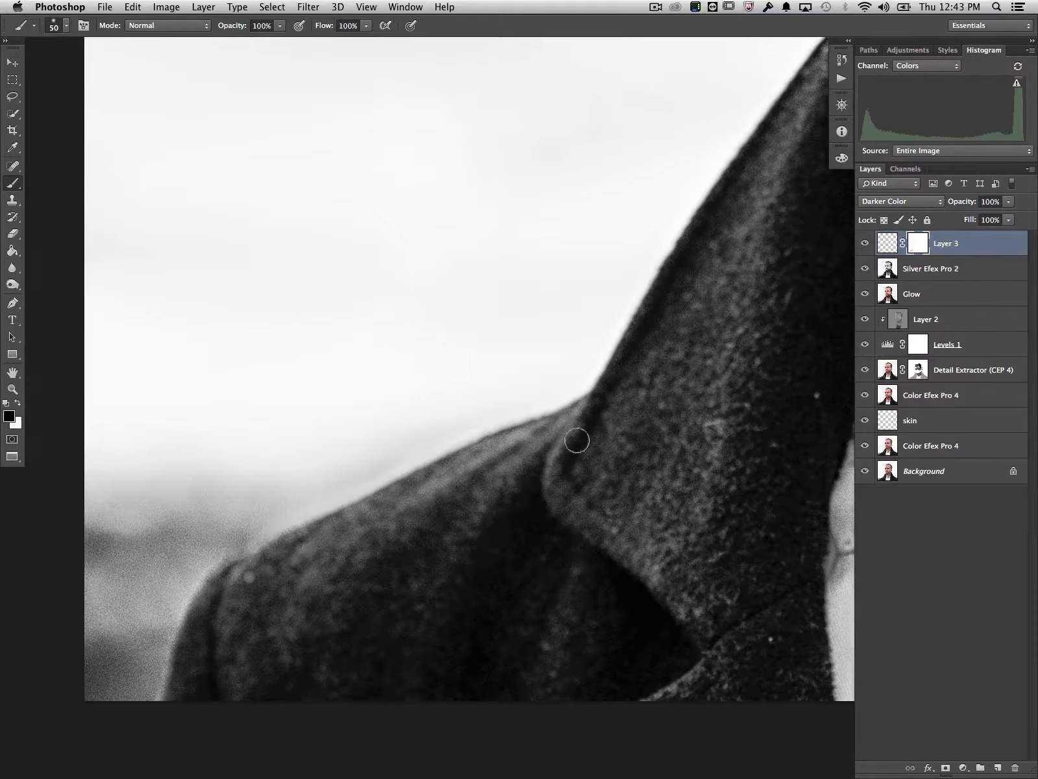
Compare the shoulder edge with Layer 3 hidden and shown, both close up and in the full image
click(866, 244)
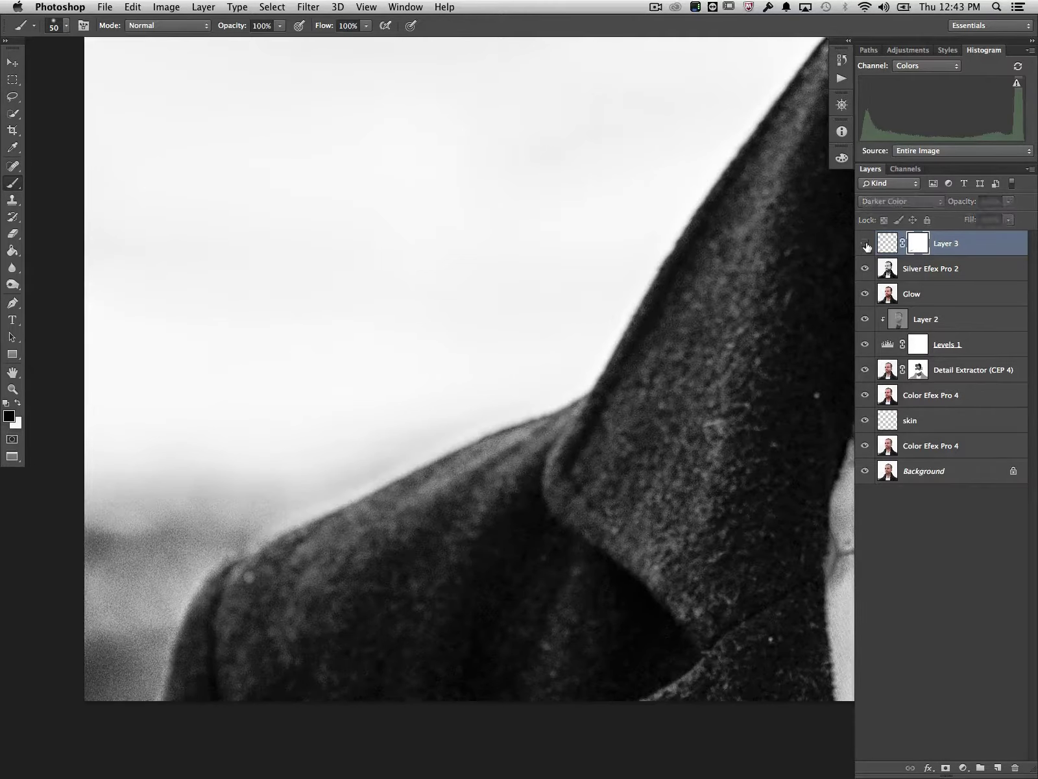
click(865, 244)
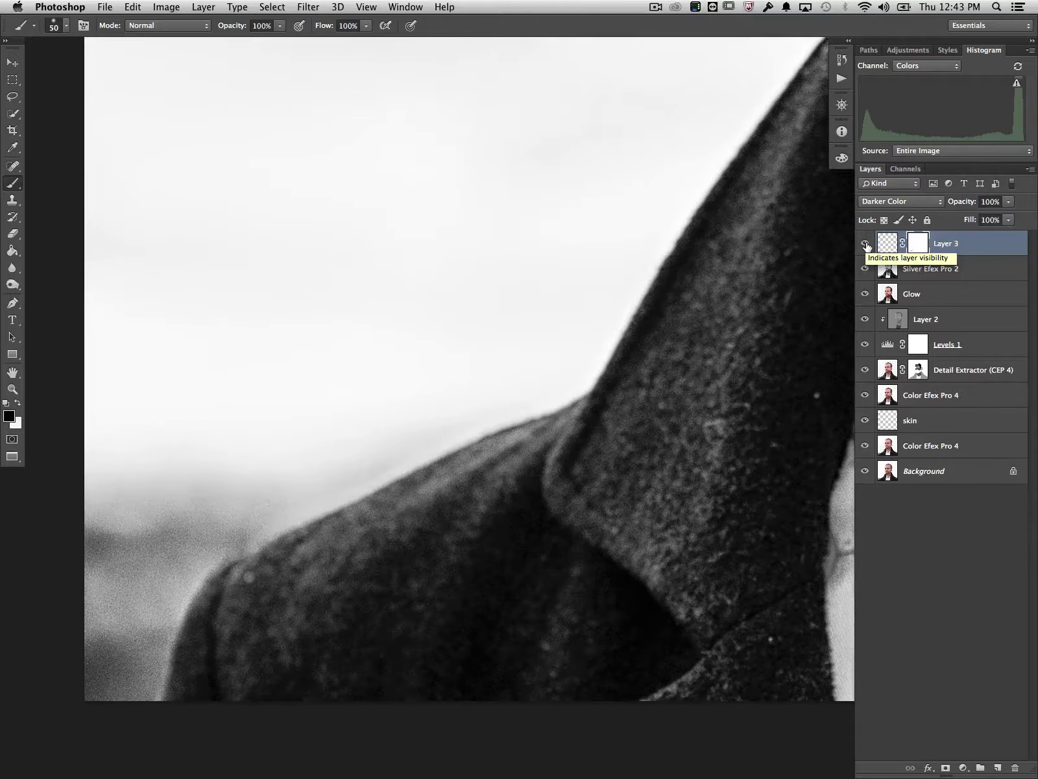
key(super+0)
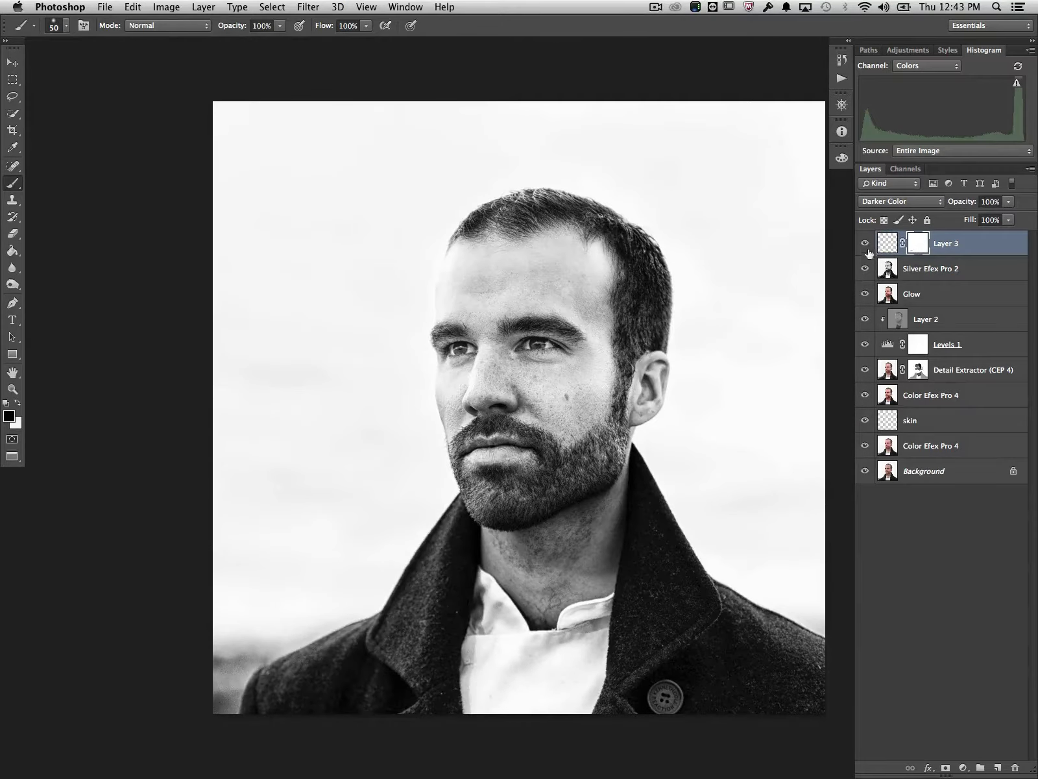
click(866, 244)
click(867, 244)
click(867, 245)
click(866, 245)
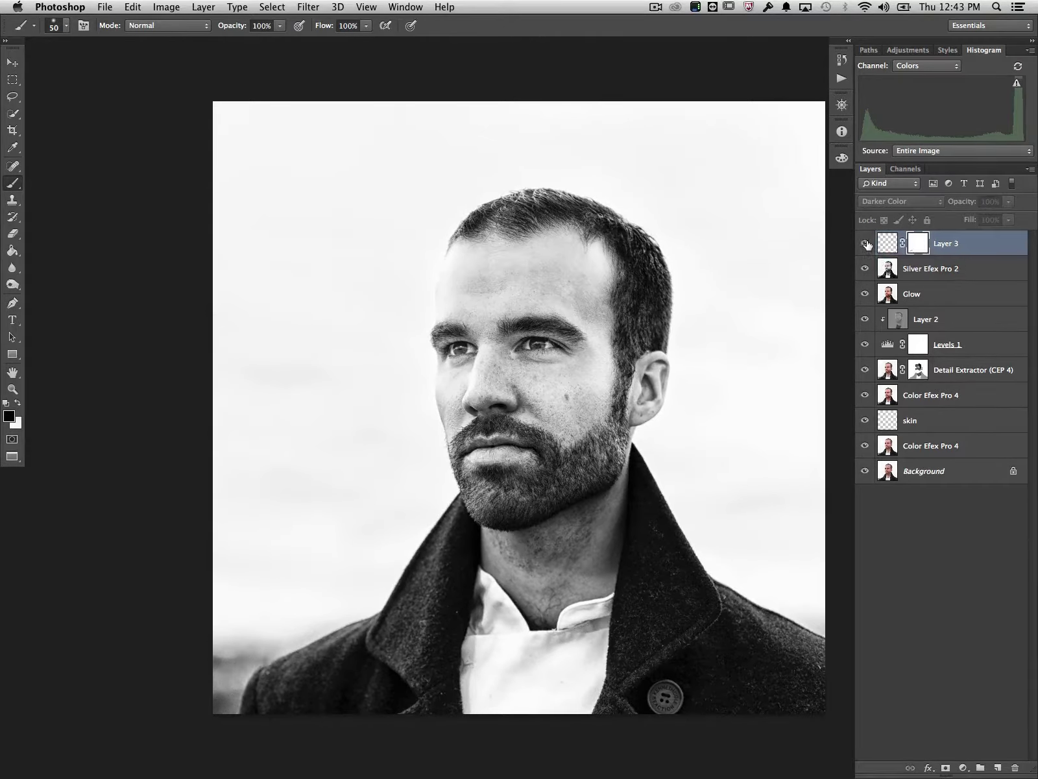
click(867, 244)
click(866, 244)
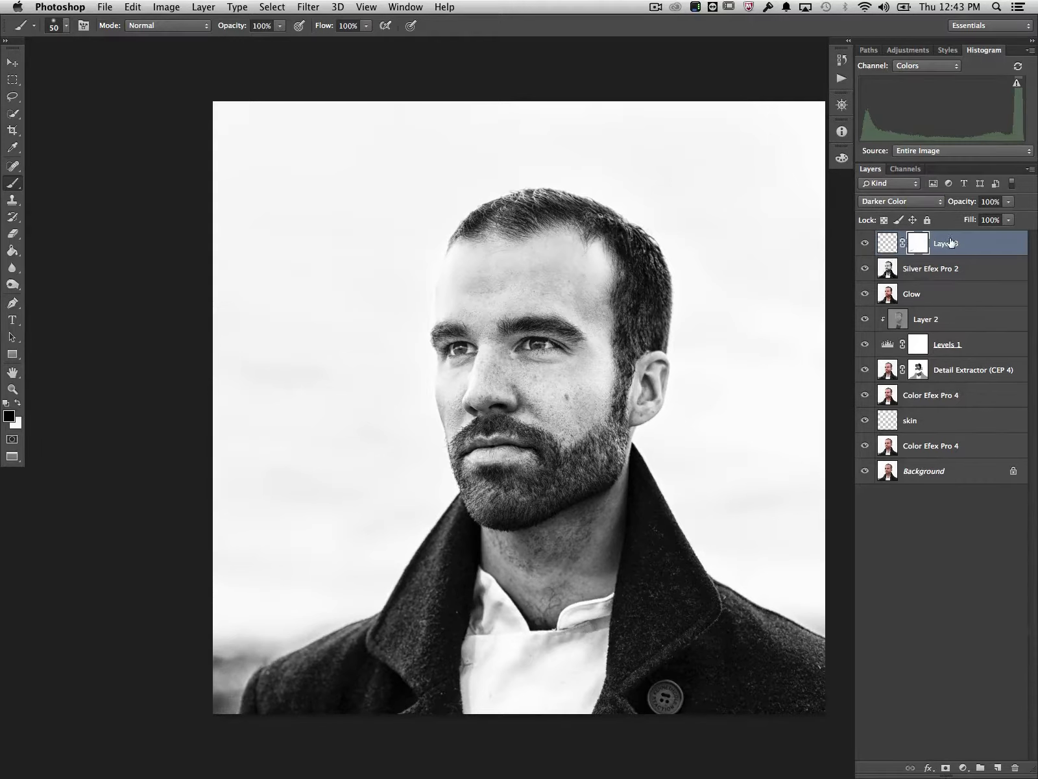
Add a Curves adjustment above Layer 3, with the midtone point at input 125, output 112 and the white point's output at 240
click(892, 243)
click(963, 766)
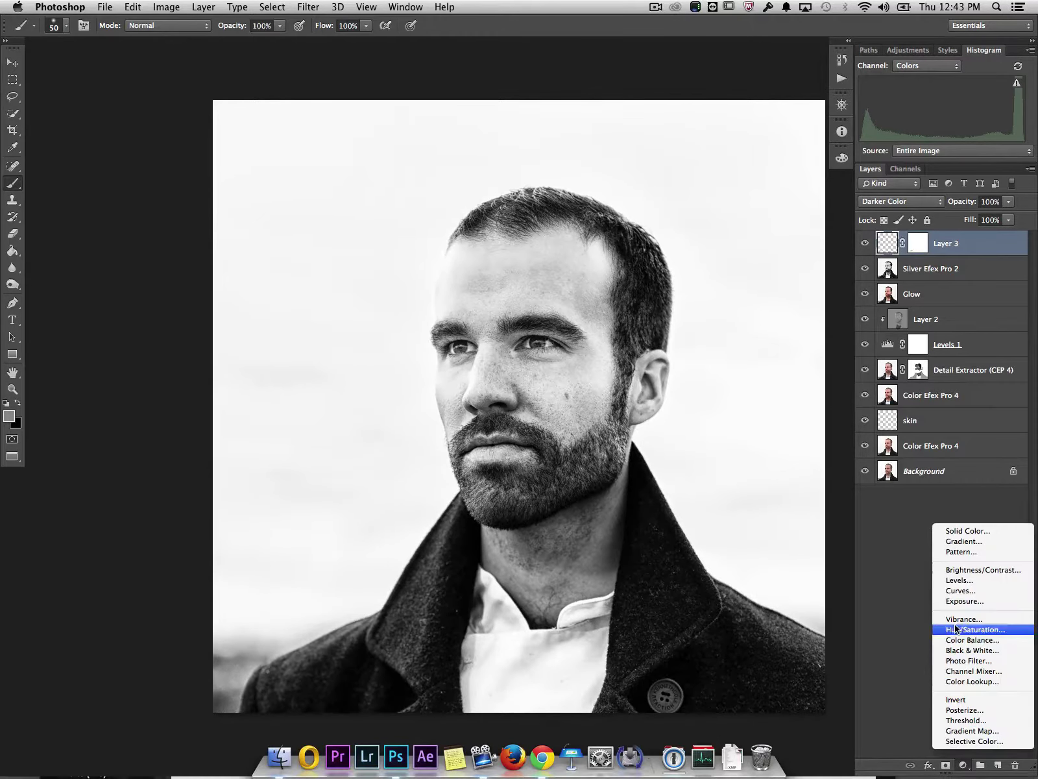
click(960, 590)
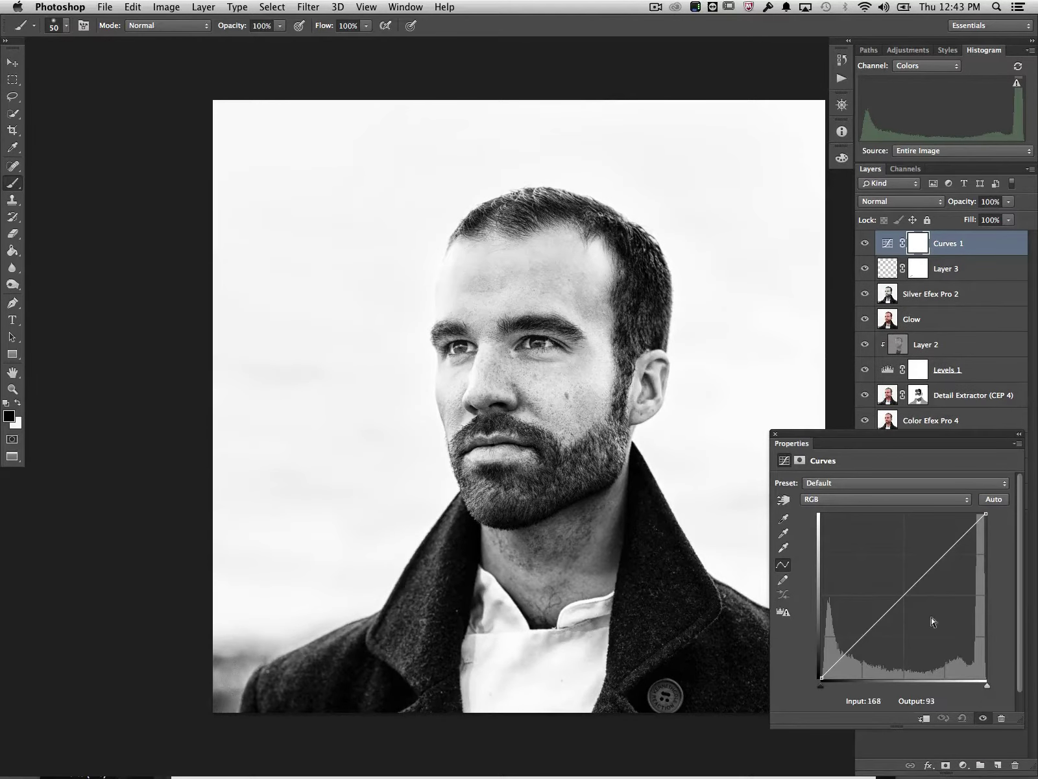
drag(902, 598, 902, 605)
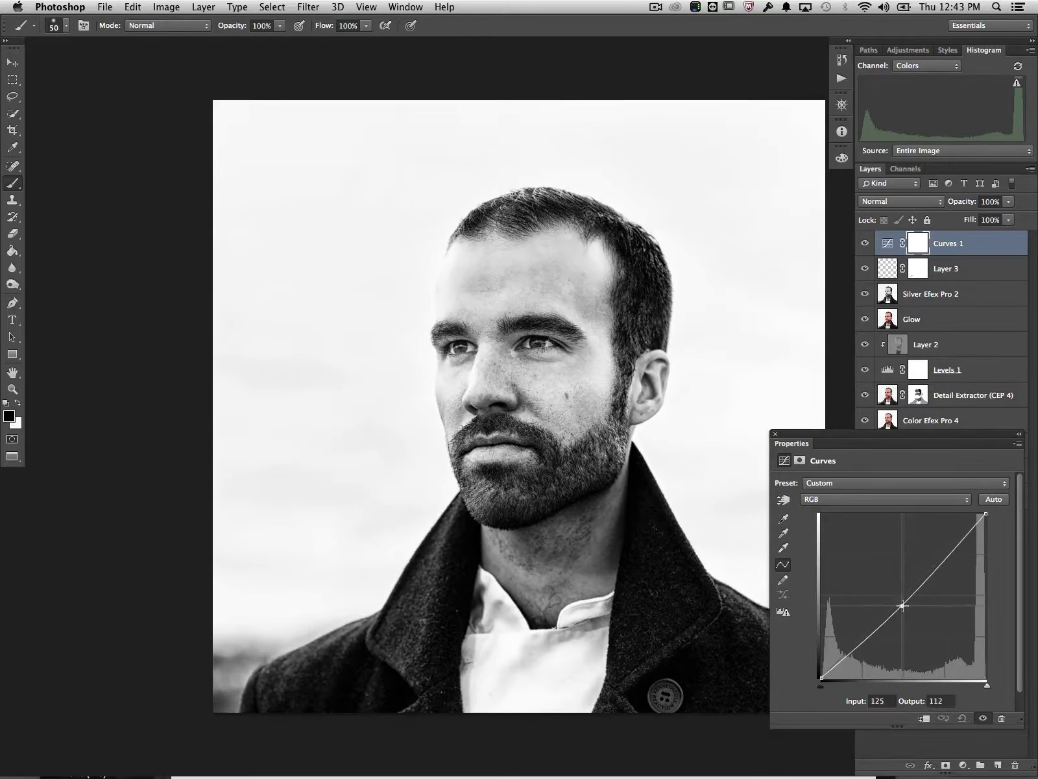
drag(985, 514, 988, 523)
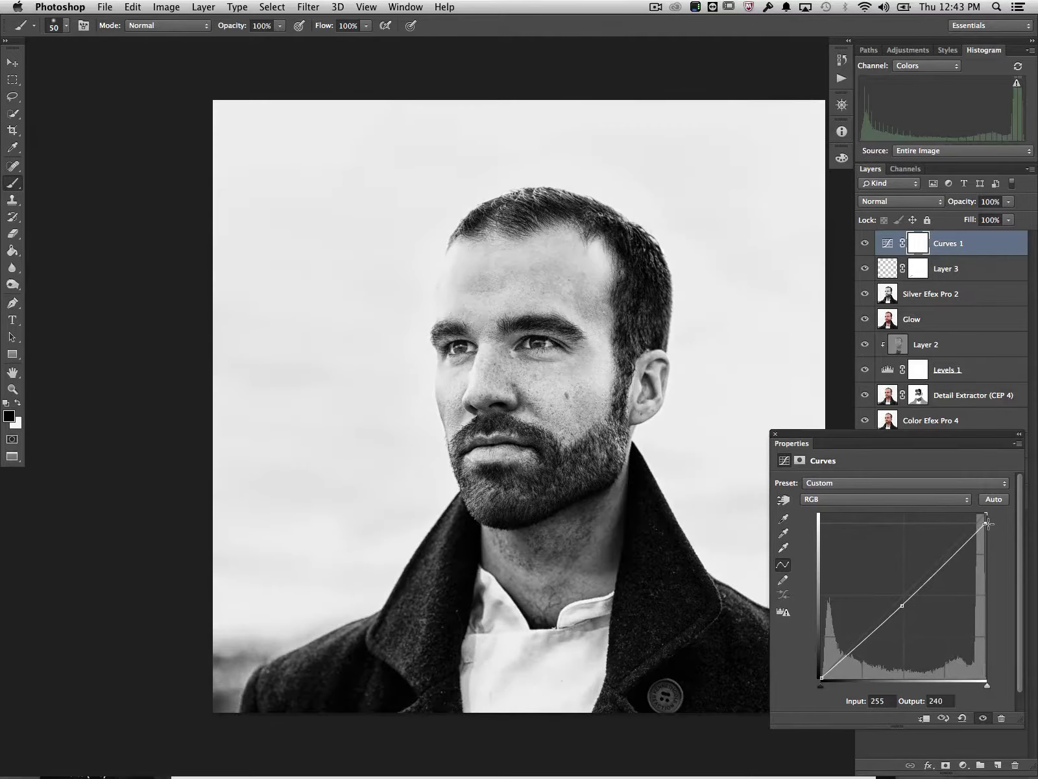
click(775, 434)
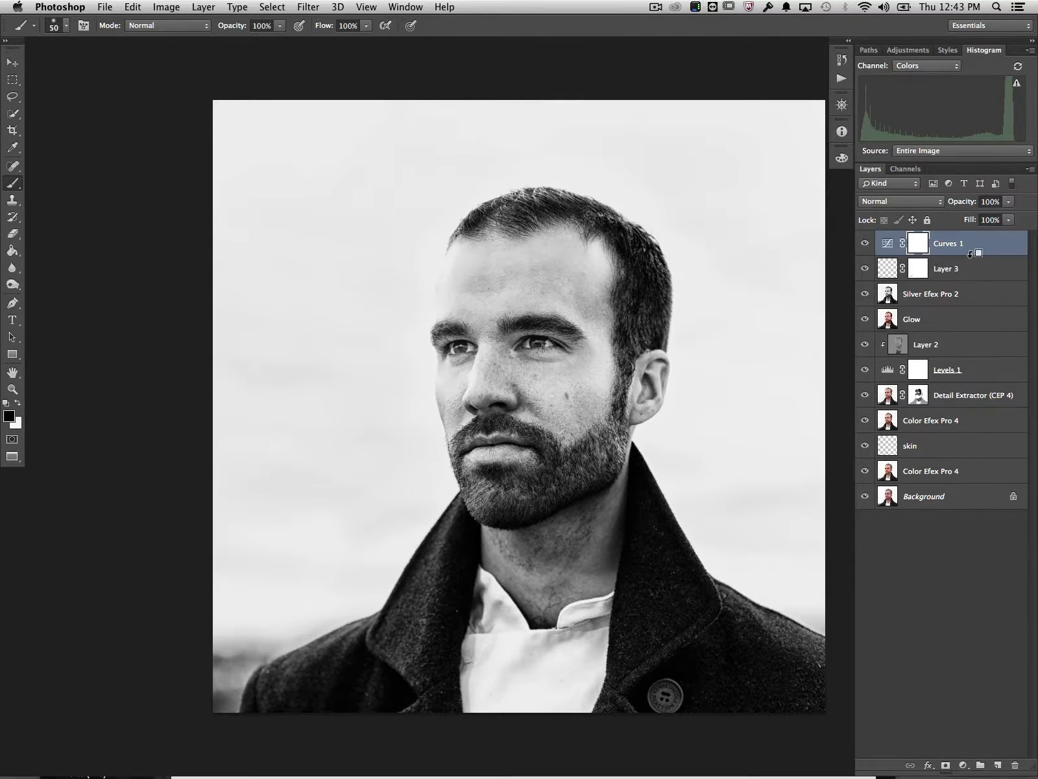
Clip the Curves adjustment to Layer 3 so it affects only the shoulder strip
mouse_move(971, 261)
mouse_down()
mouse_move(974, 248)
mouse_move(975, 276)
mouse_up()
drag(979, 256, 979, 249)
alt+click(978, 249)
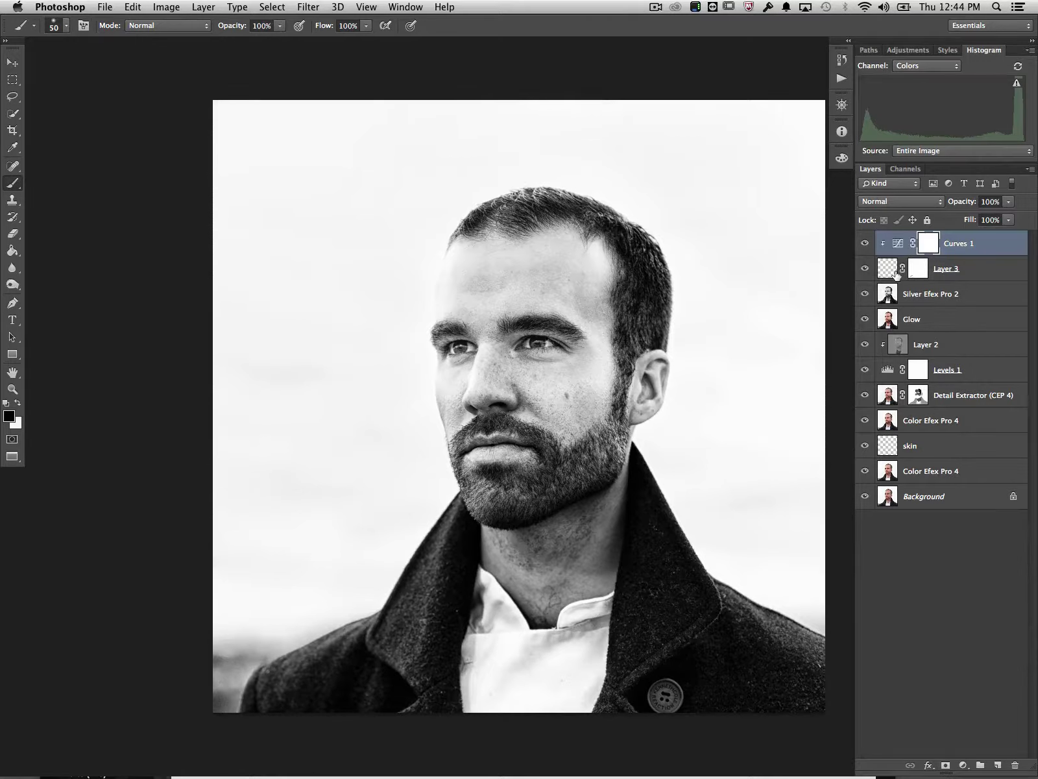
Check the corrected shoulder against the original across the whole portrait by toggling Layer 3's visibility
click(863, 269)
click(863, 270)
key(super+minus)
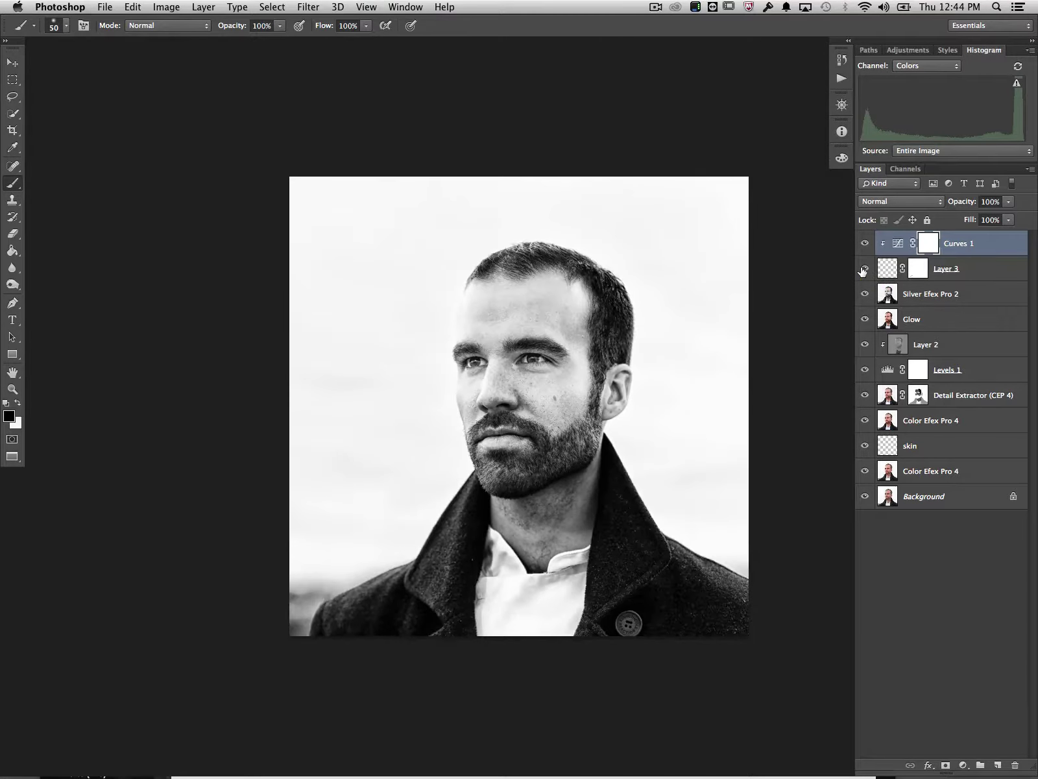